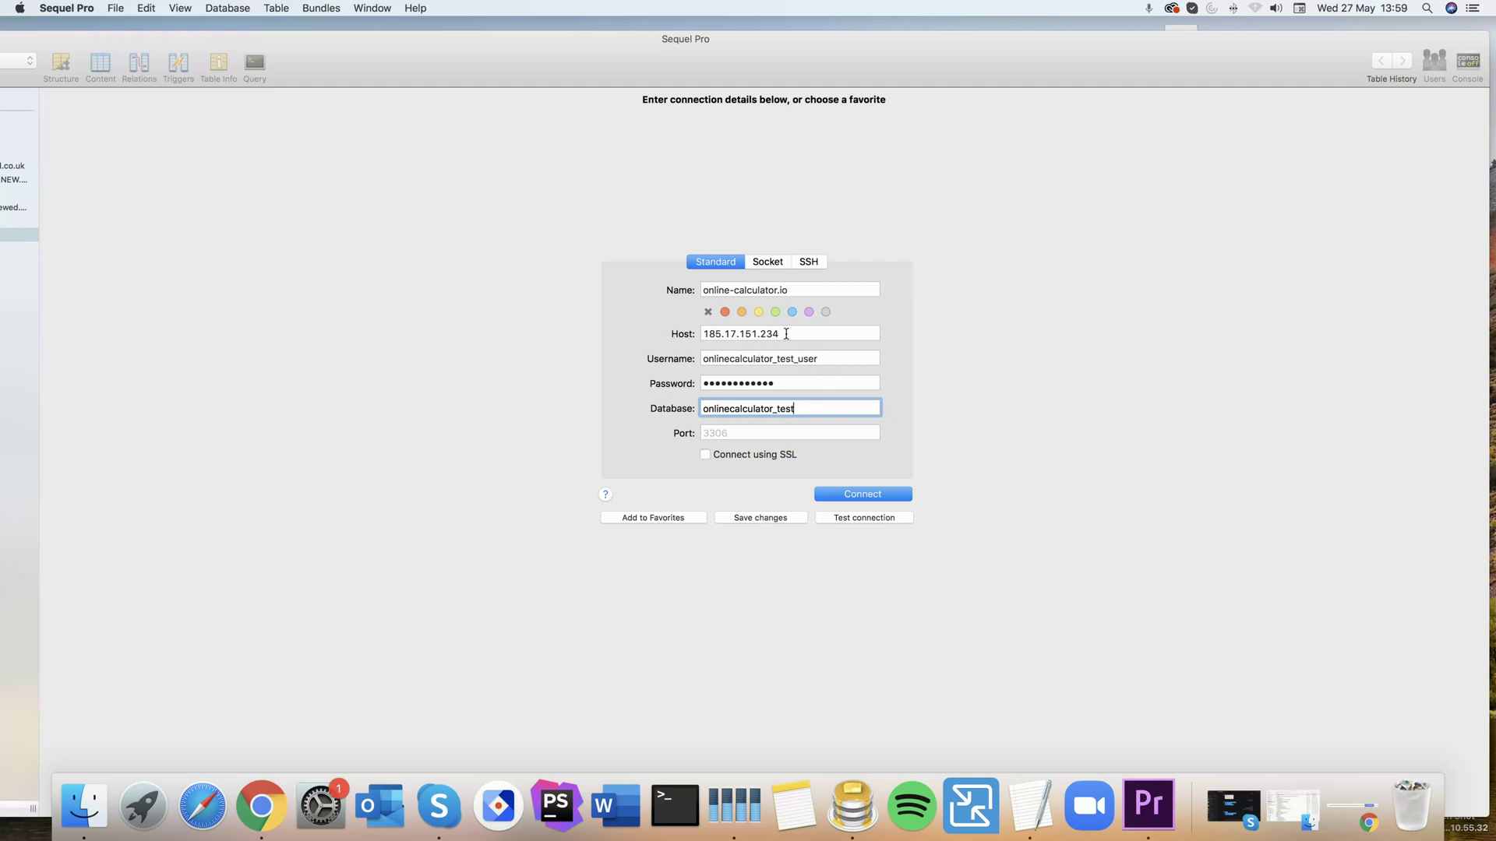
# - Check the host and username, then try connecting in Sequel Pro and dismiss the Access denied error
pyautogui.click(783, 334)
pyautogui.click(839, 358)
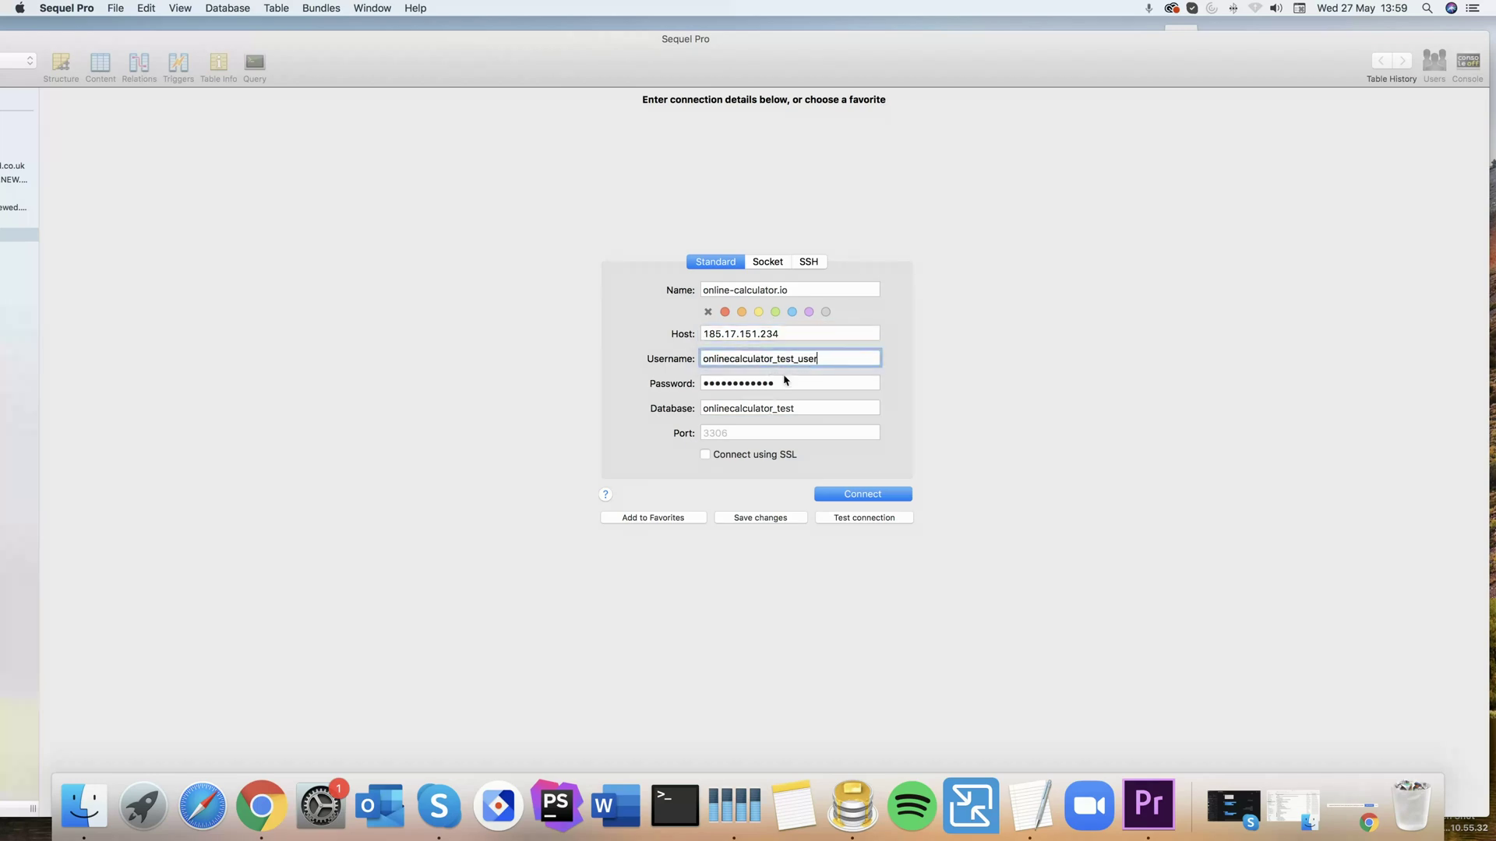
pyautogui.click(890, 495)
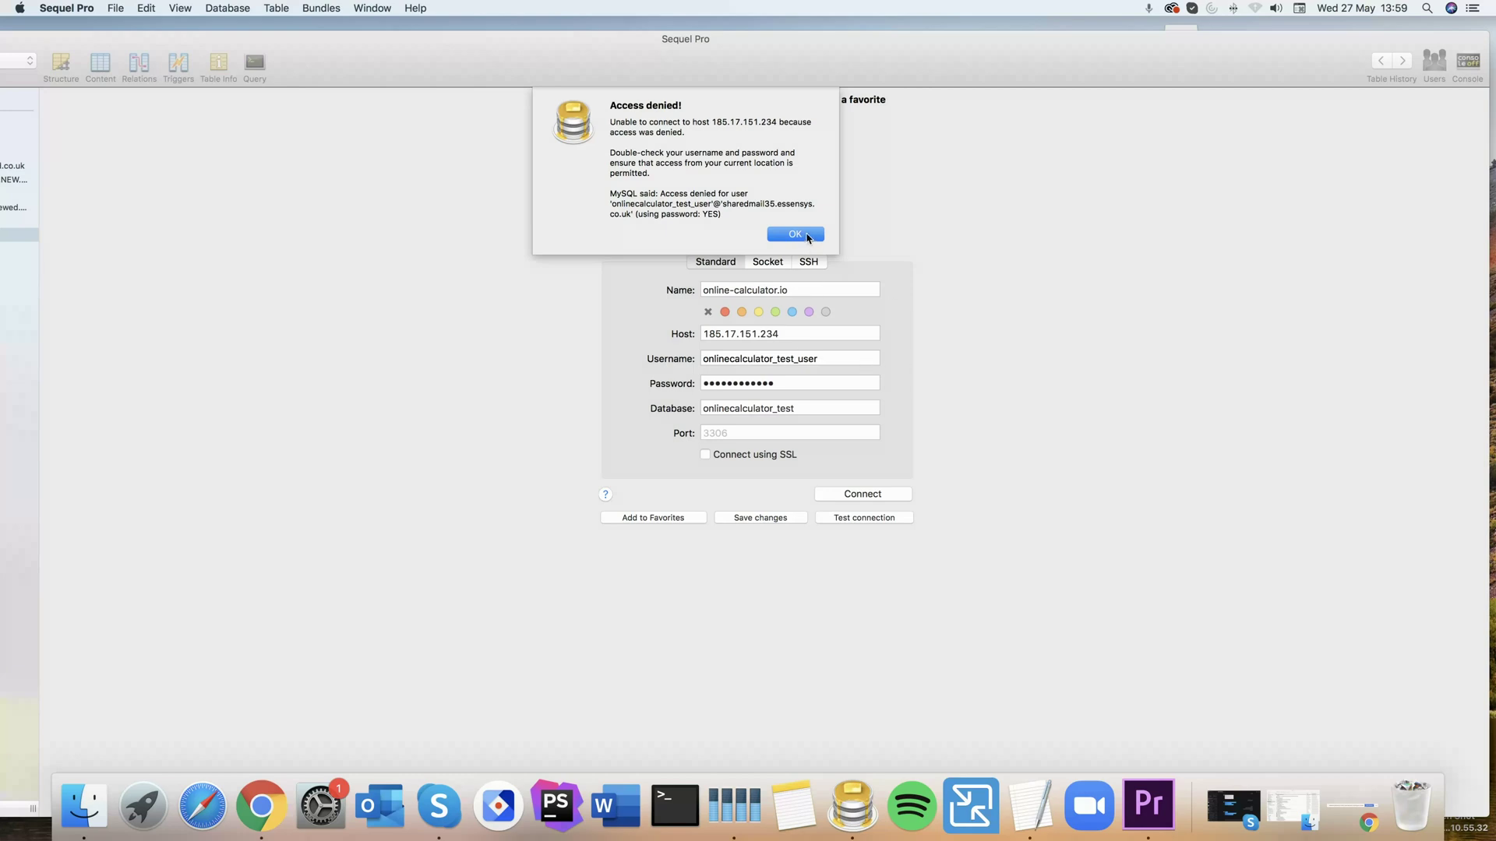
pyautogui.click(809, 235)
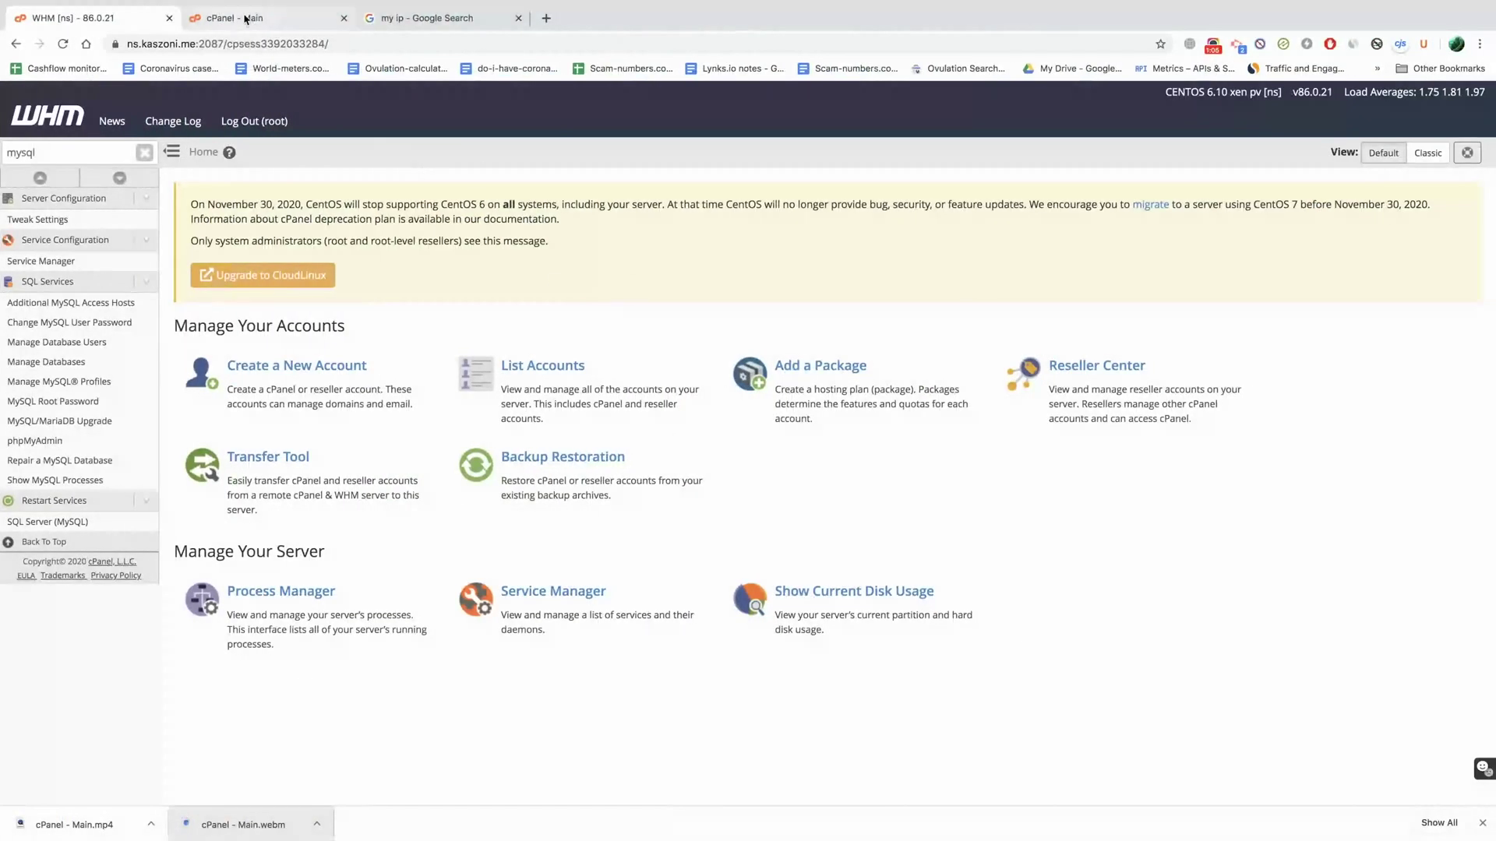
# - Open cPanel's Remote MySQL page, which lists 185.17.151.234 as an access host
pyautogui.click(271, 23)
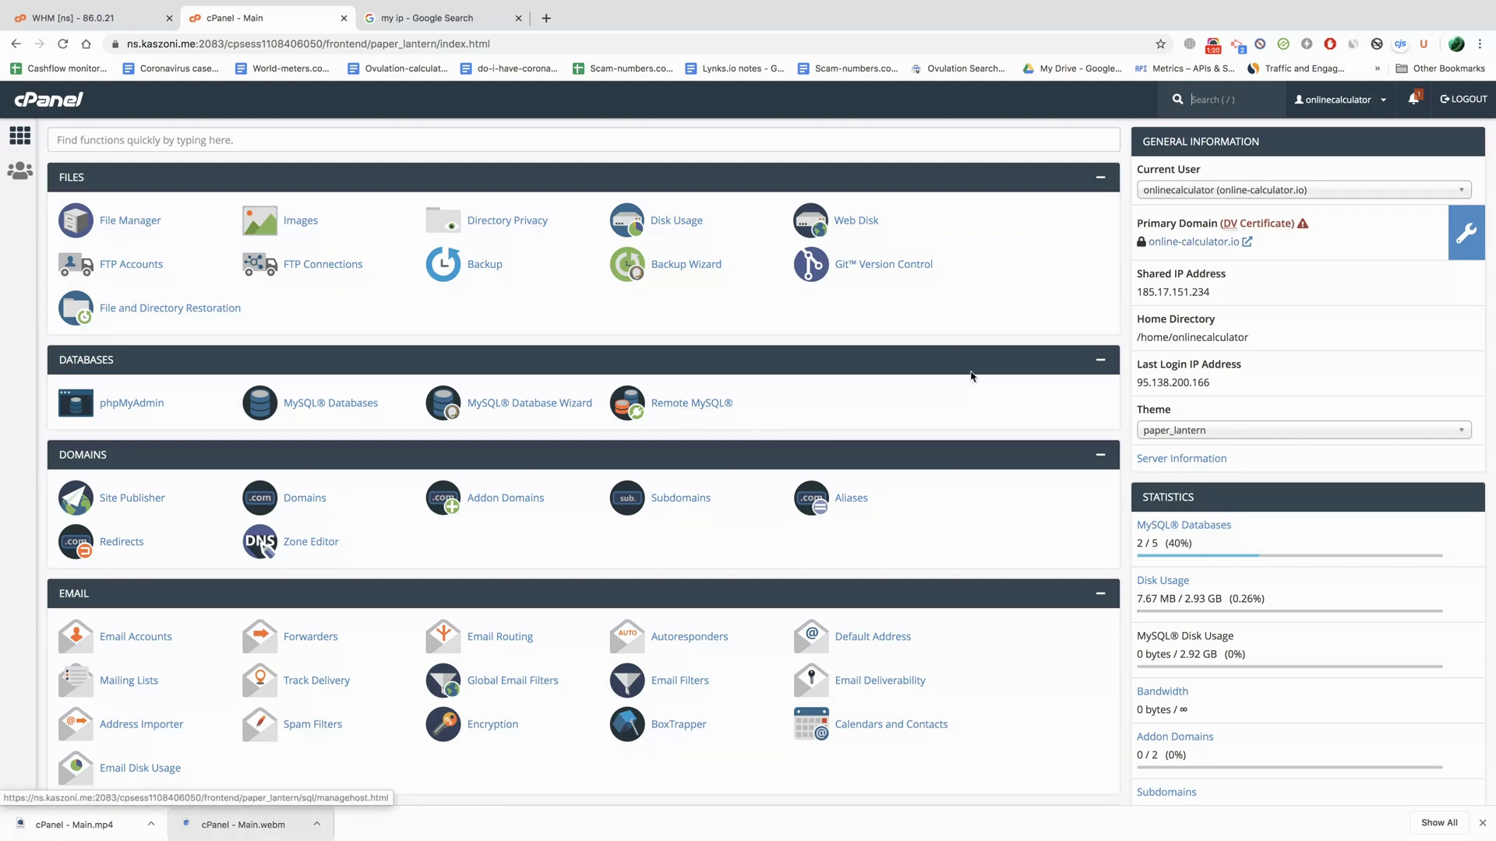
pyautogui.click(705, 404)
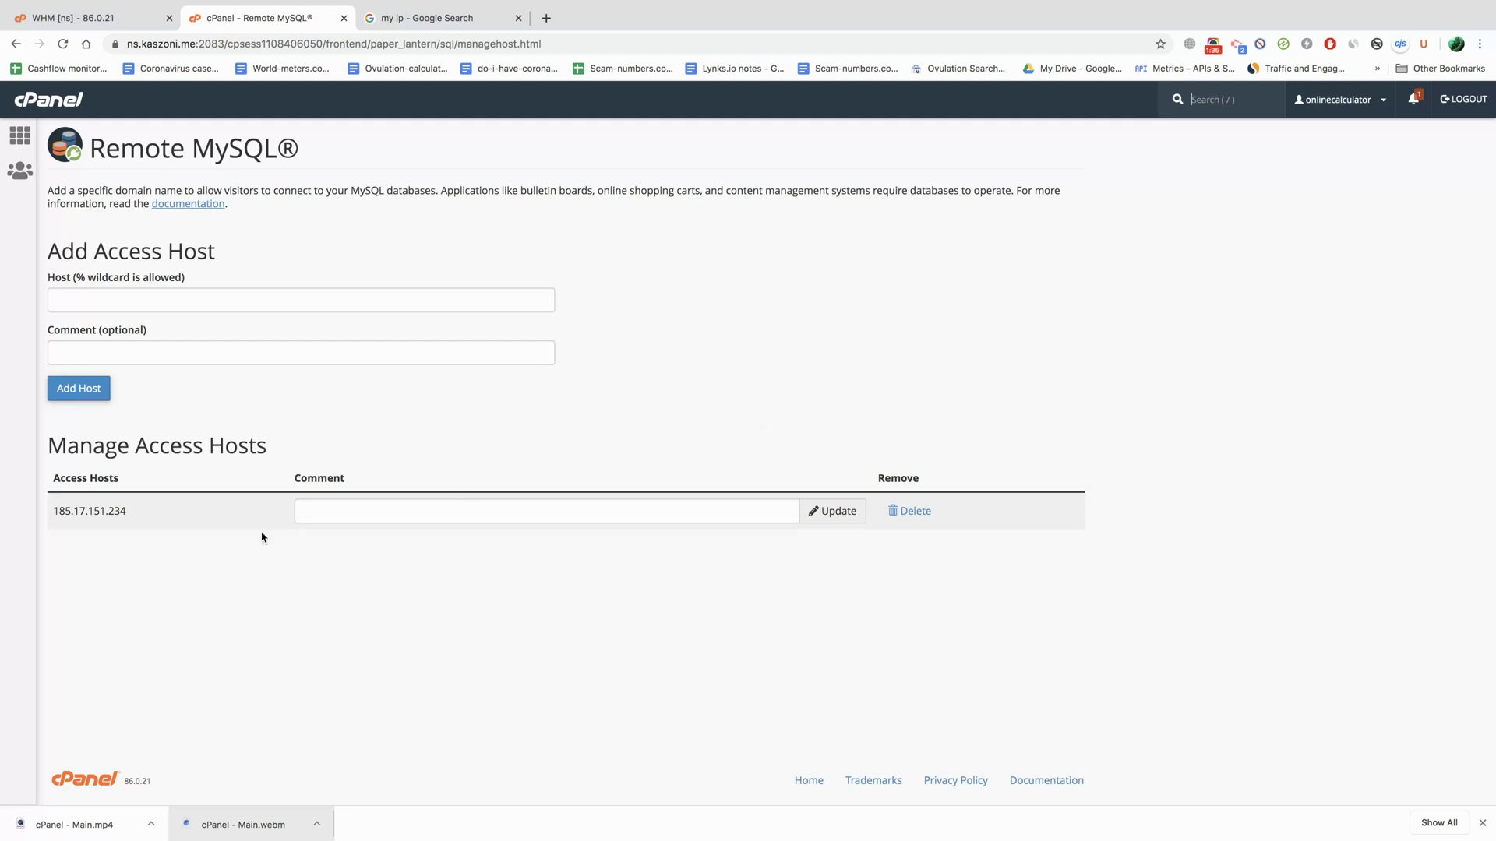
# - Copy the client IP 151.237.238.105 from the Google 'my ip' results
pyautogui.moveTo(131, 511); pyautogui.dragTo(58, 511)
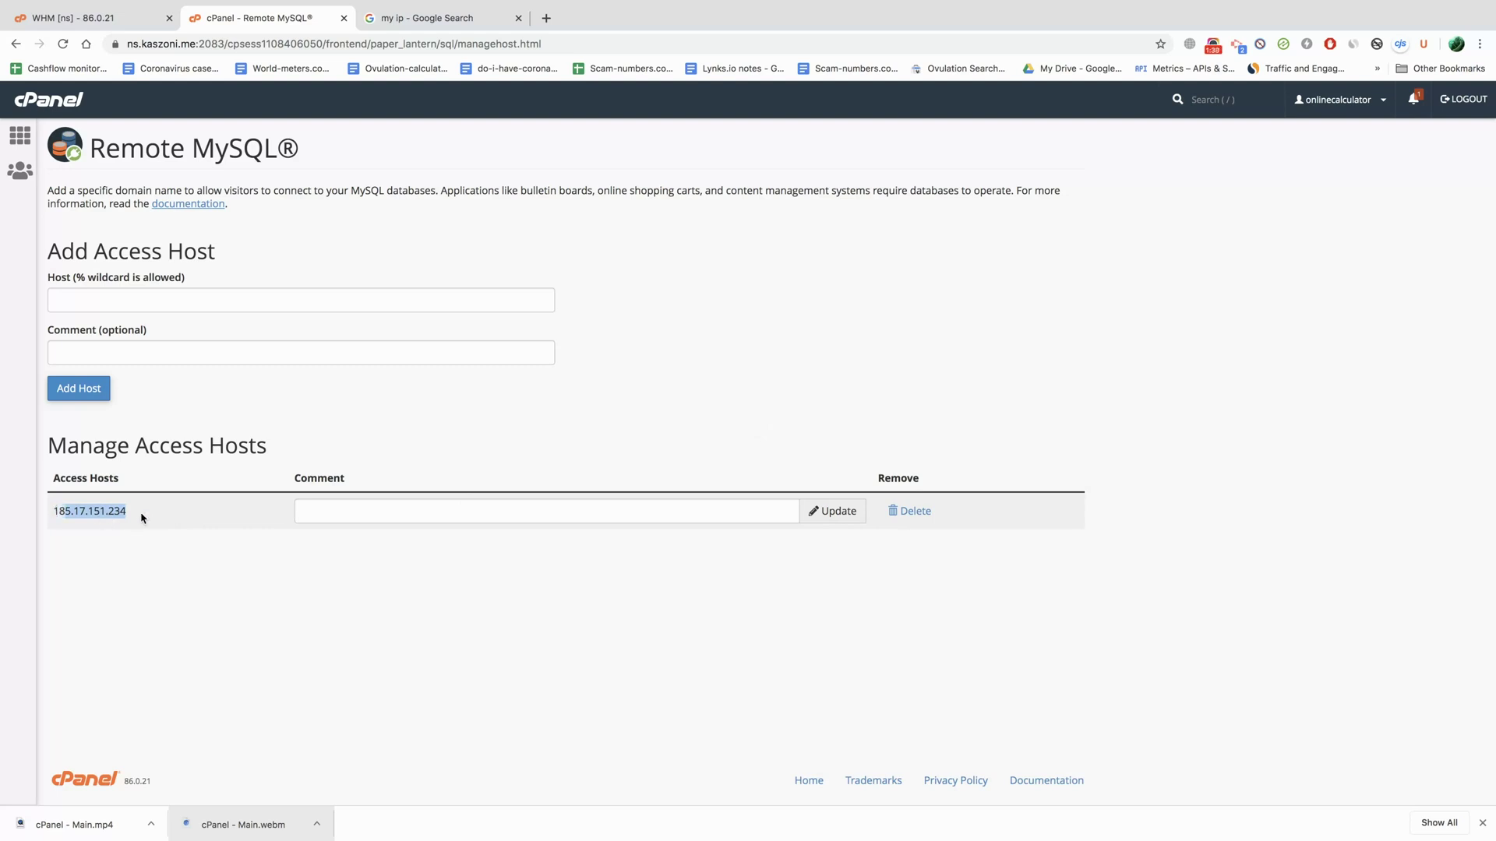
pyautogui.click(489, 395)
pyautogui.click(454, 18)
pyautogui.moveTo(259, 276); pyautogui.dragTo(142, 273)
pyautogui.rightClick(160, 267)
pyautogui.click(195, 301)
# - Add 151.237.238.105 as a Remote MySQL access host and return to the host list
pyautogui.click(287, 18)
pyautogui.click(97, 299)
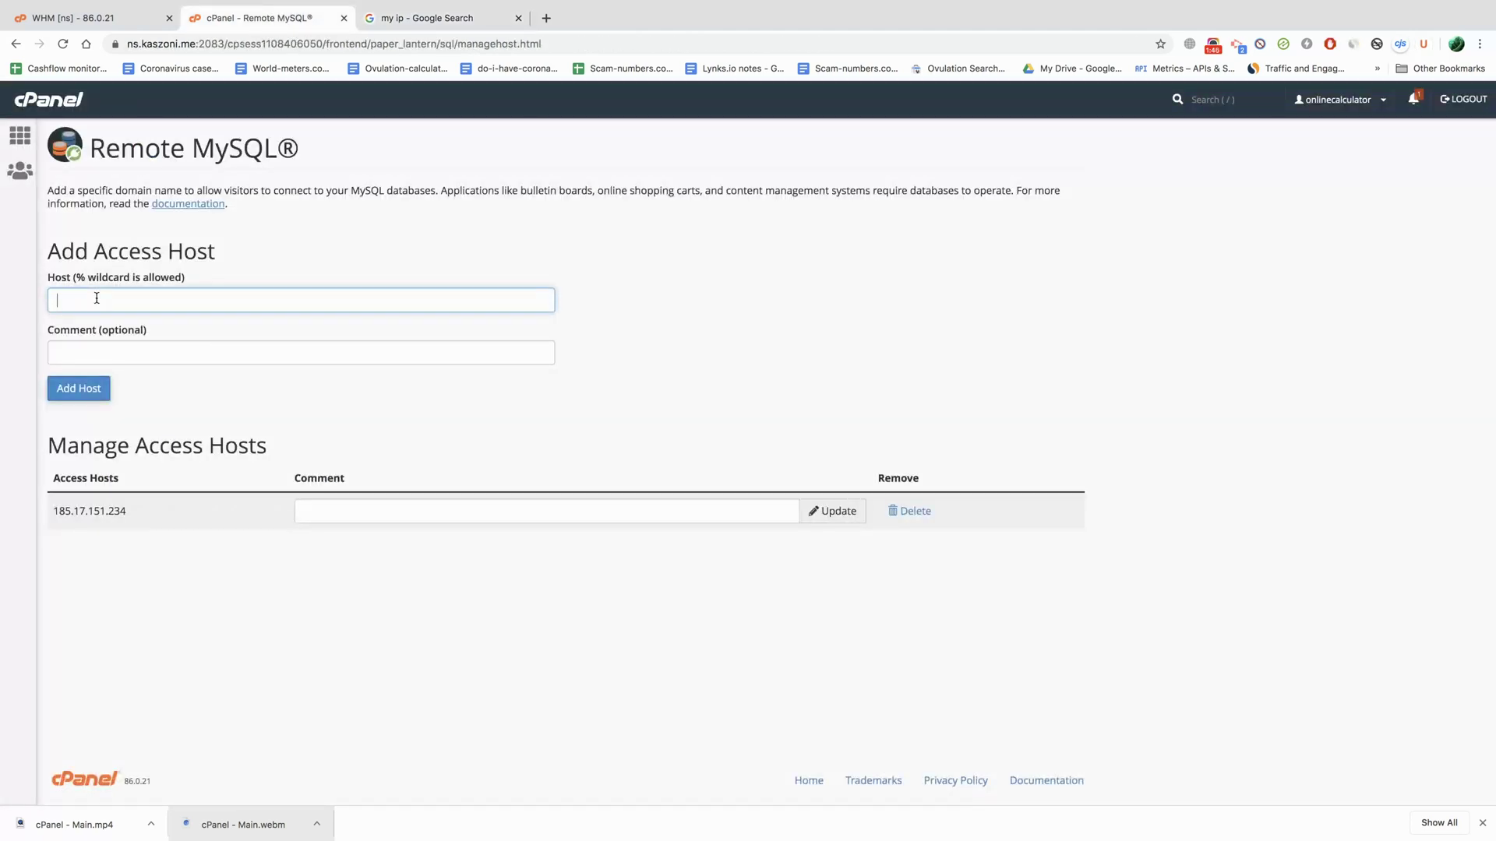
pyautogui.press('super+v')
pyautogui.click(79, 388)
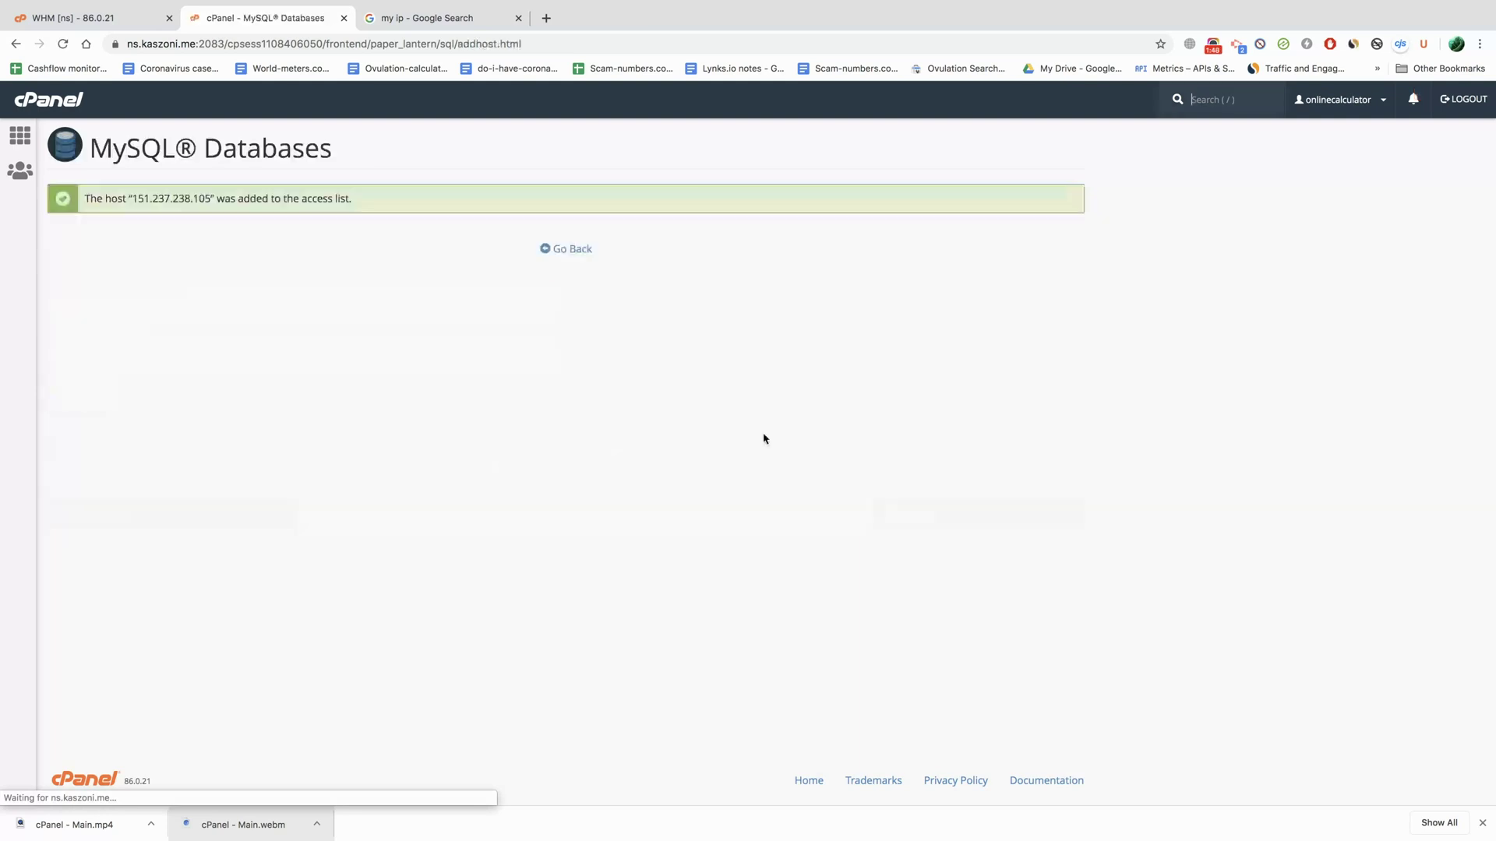
pyautogui.click(561, 249)
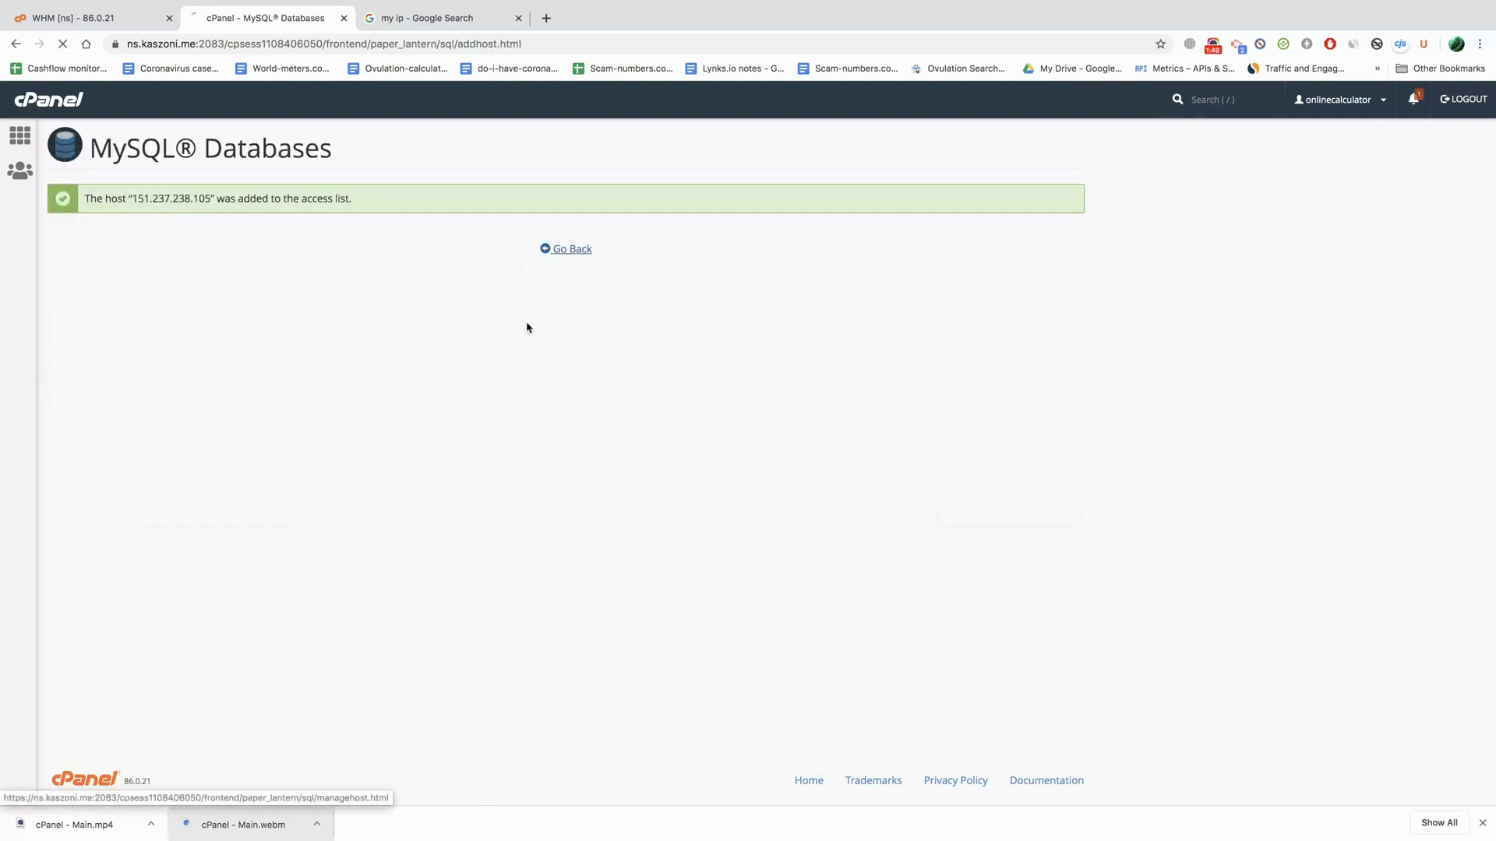
# - Test the Sequel Pro connection to onlinecalculator_test, which now succeeds
pyautogui.press('super+Tab')
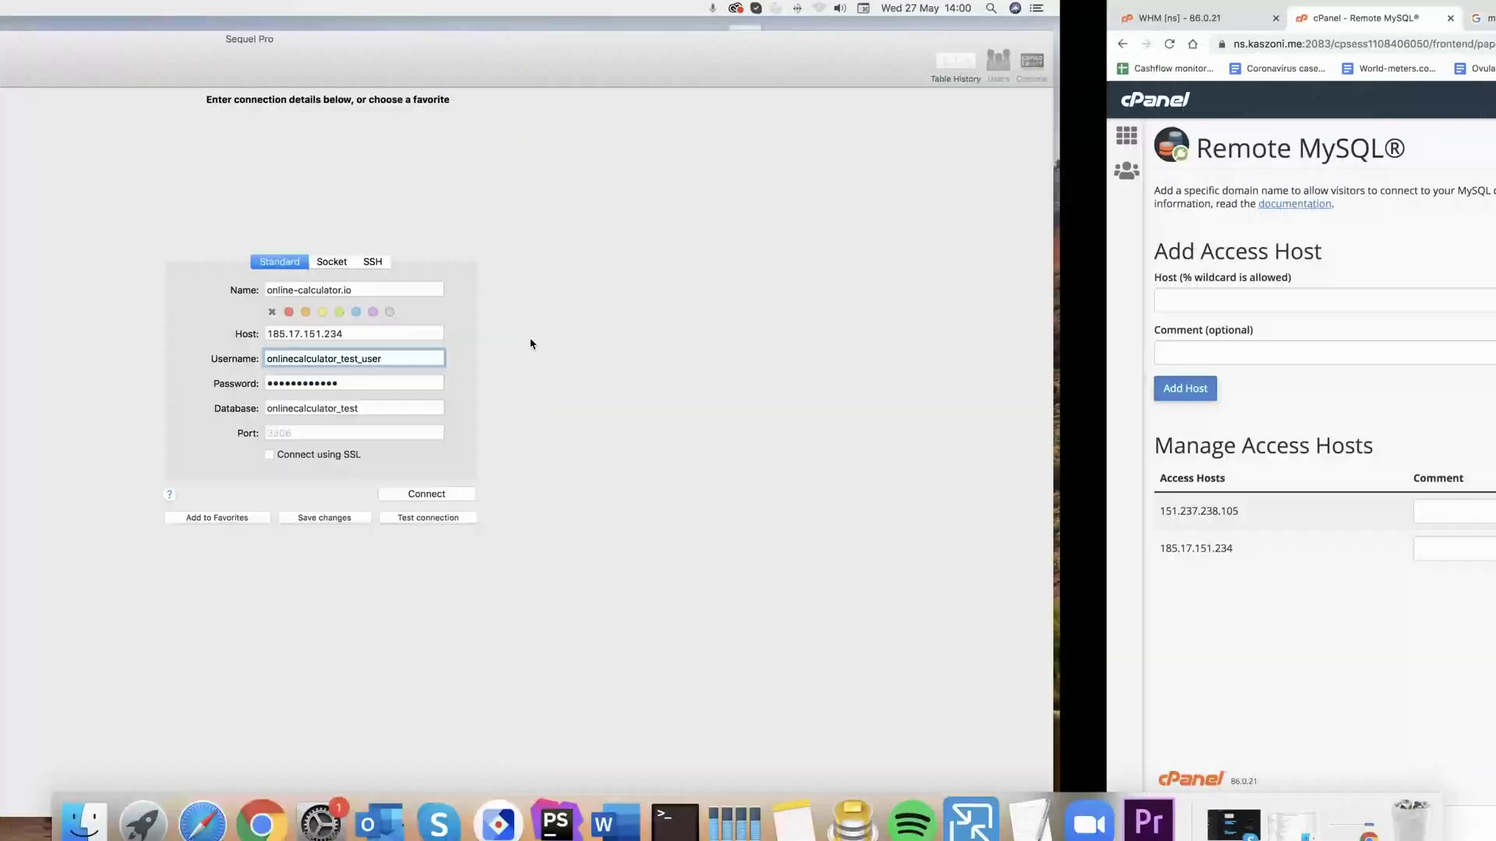
pyautogui.click(874, 496)
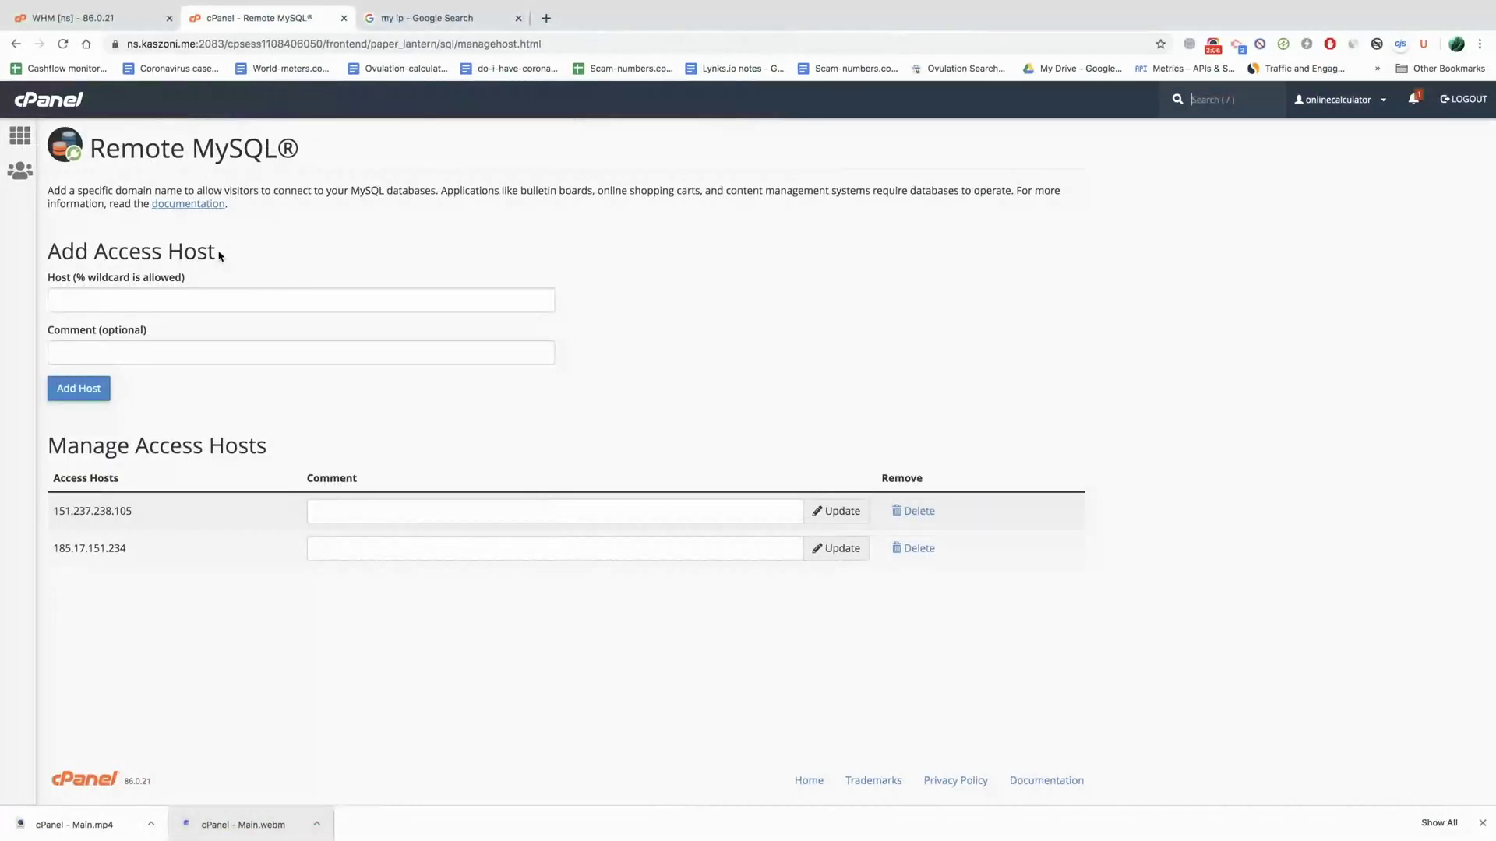
# - Copy 151.237.238.105 from cPanel's Manage Access Hosts list for use in WHM
pyautogui.moveTo(219, 255); pyautogui.dragTo(92, 253)
pyautogui.click(284, 263)
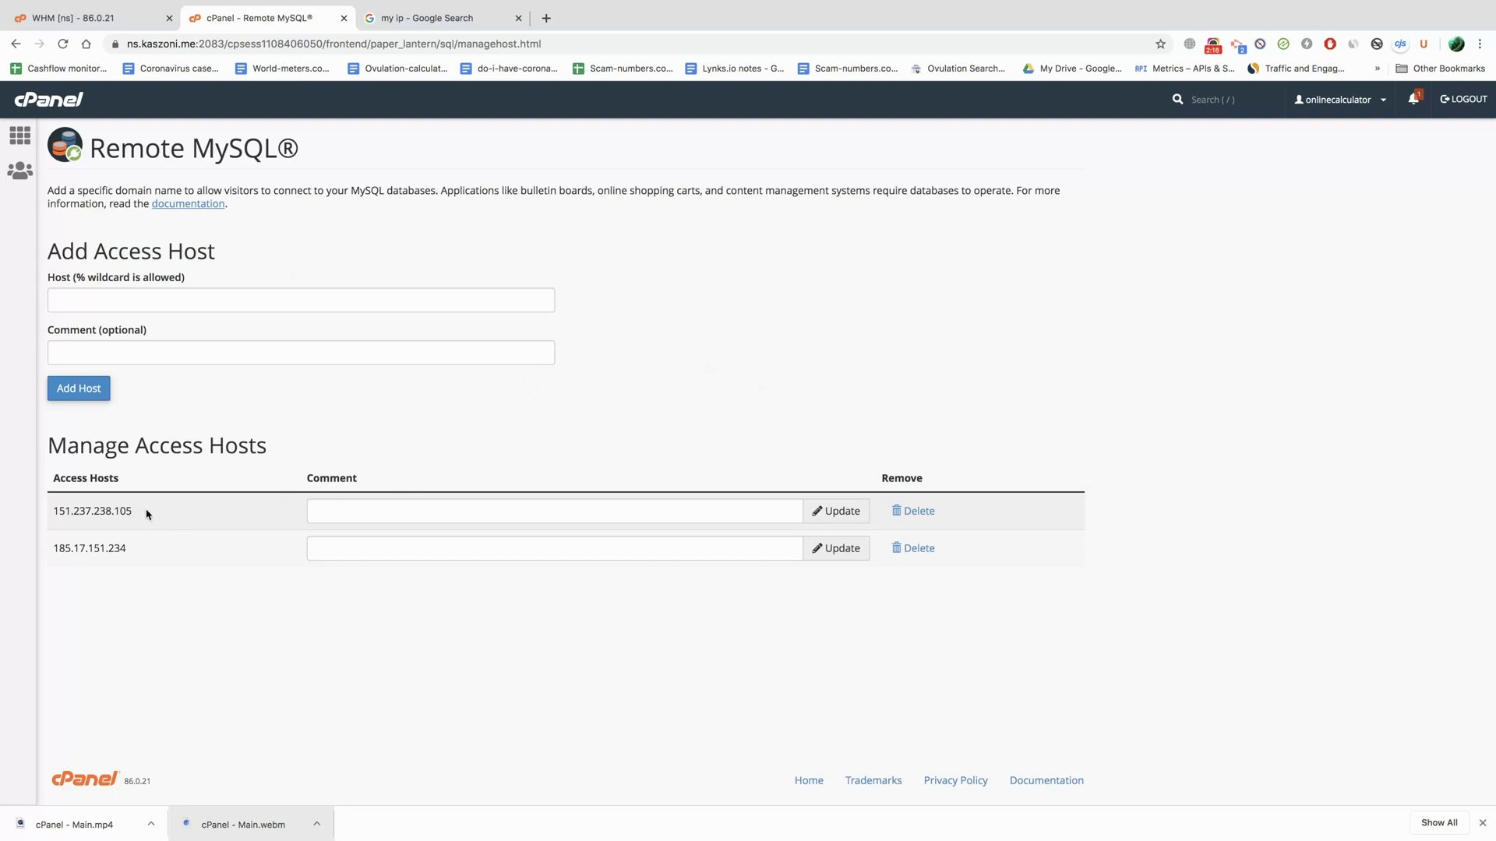
pyautogui.moveTo(134, 513); pyautogui.dragTo(50, 512)
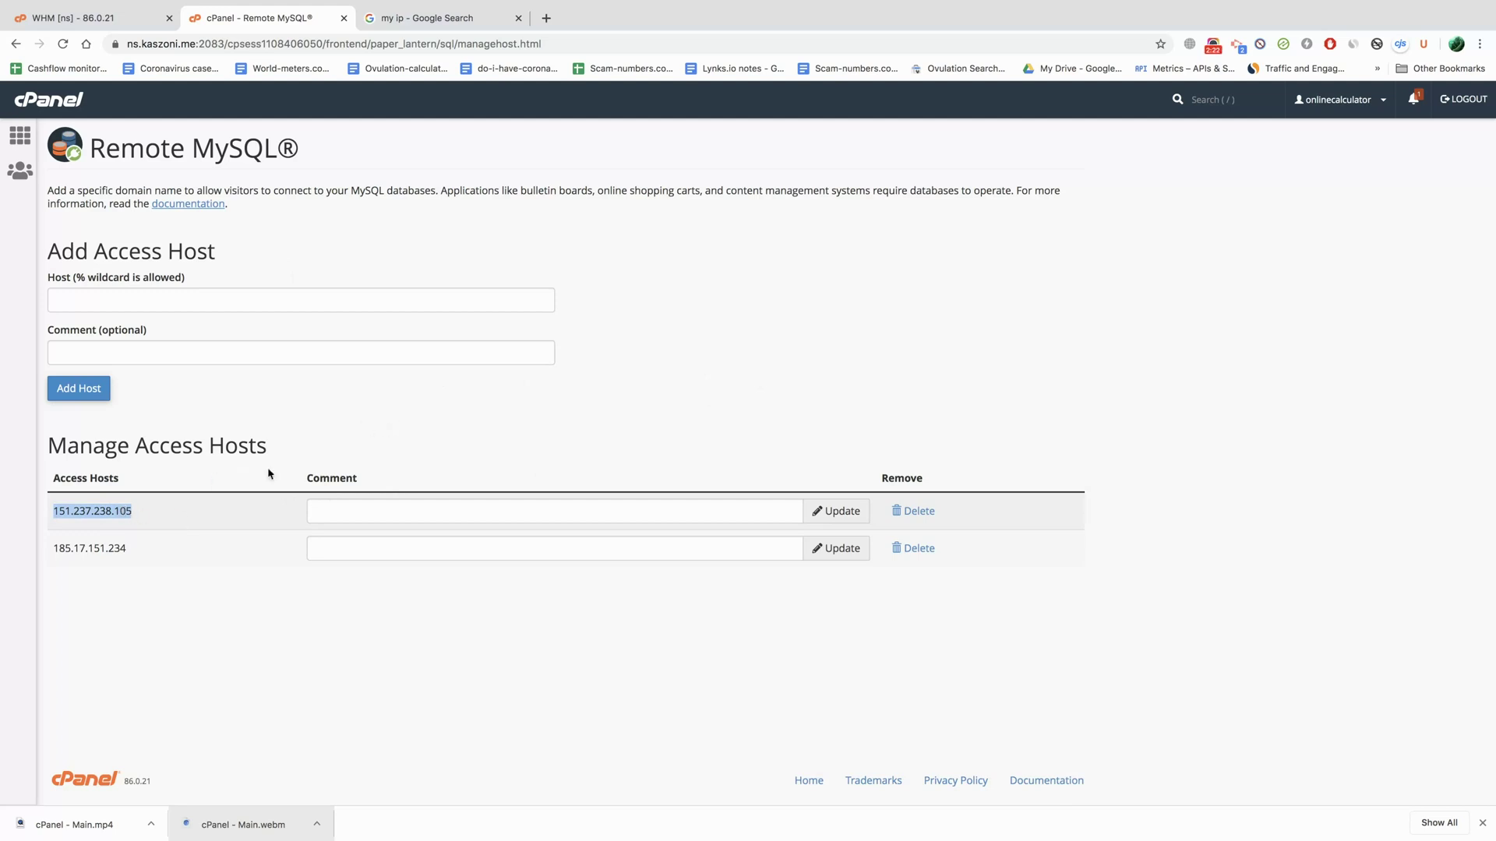
pyautogui.rightClick(118, 505)
pyautogui.click(143, 536)
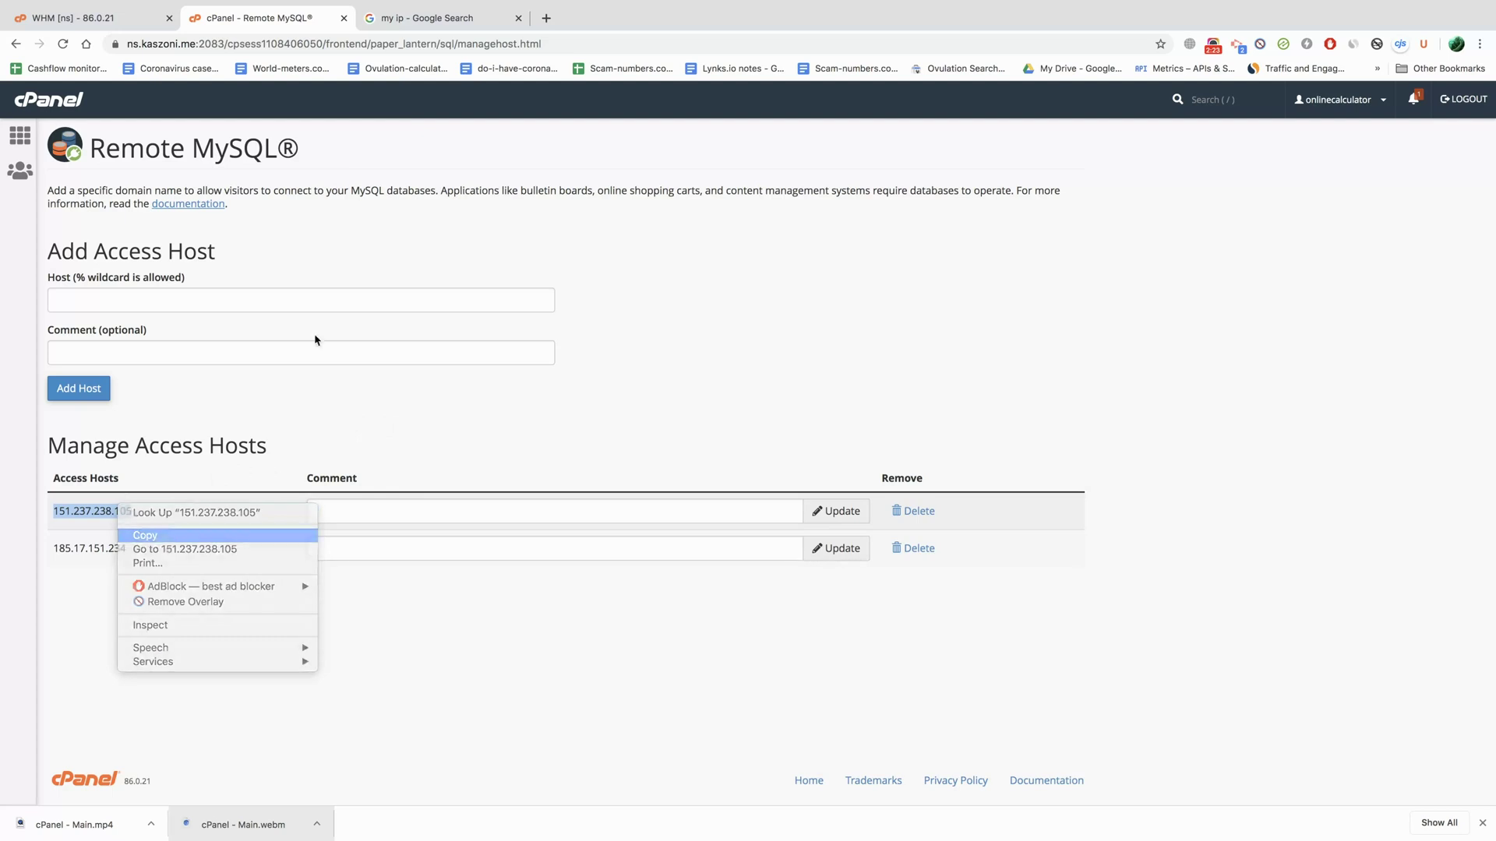
pyautogui.click(107, 22)
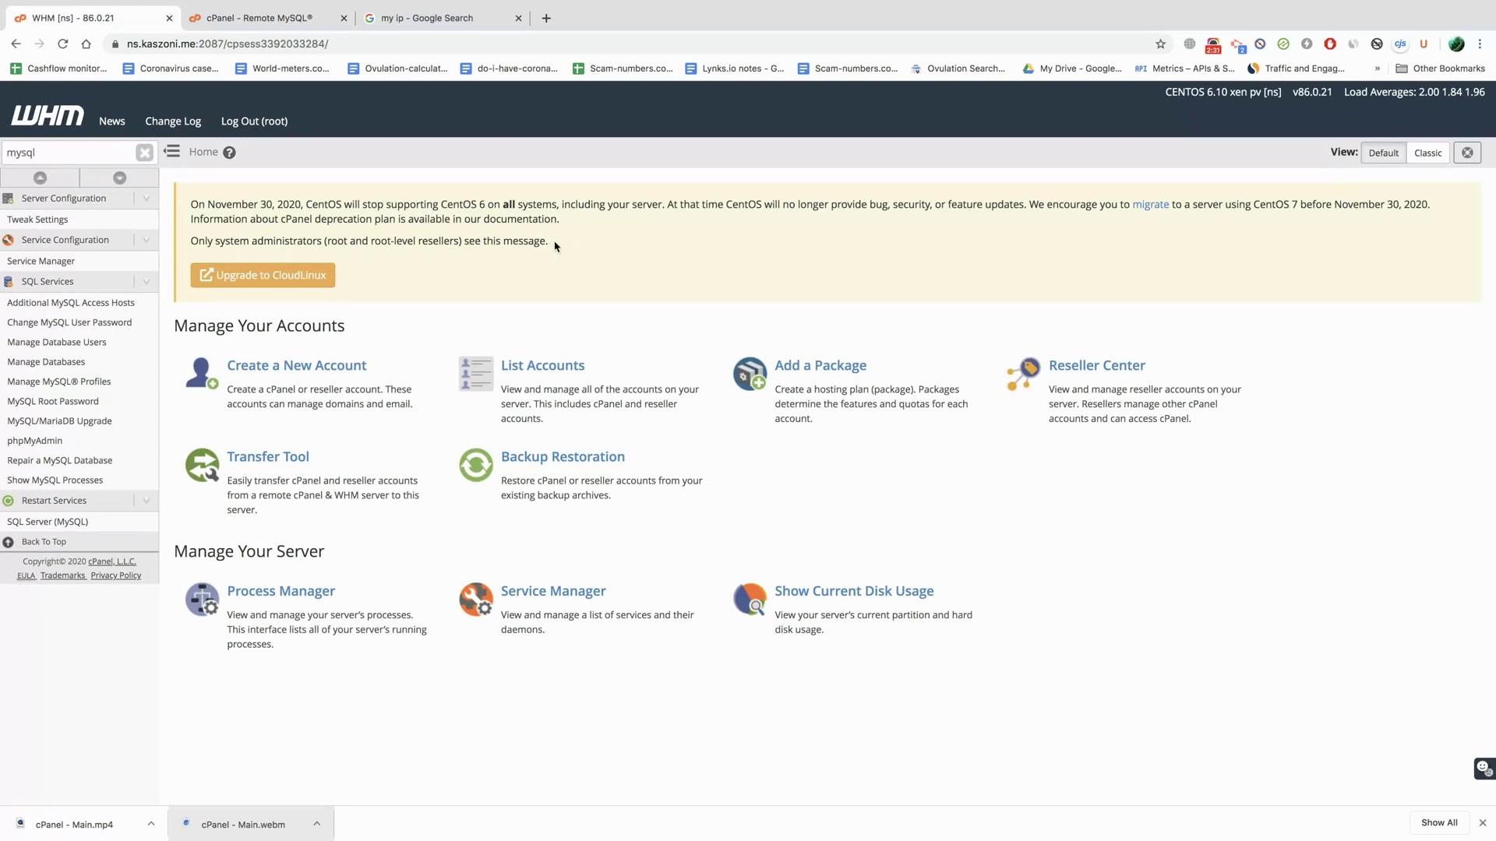
# - Search the WHM sidebar for 'mysq' and save 151.237.238.105 in Additional MySQL Access Hosts
pyautogui.doubleClick(28, 152)
pyautogui.press('BackSpace')
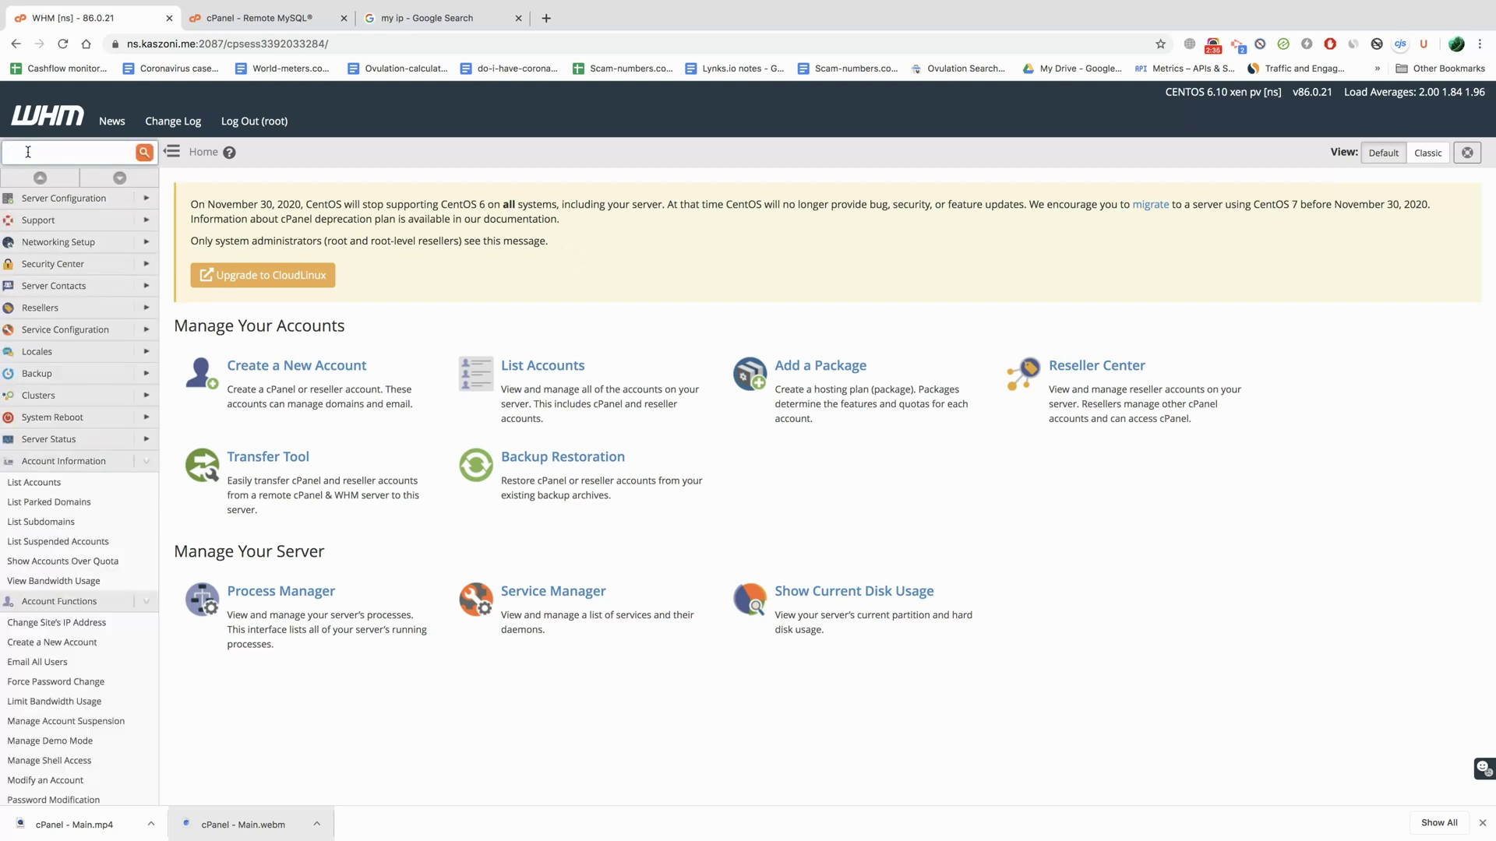
pyautogui.write('mysql')
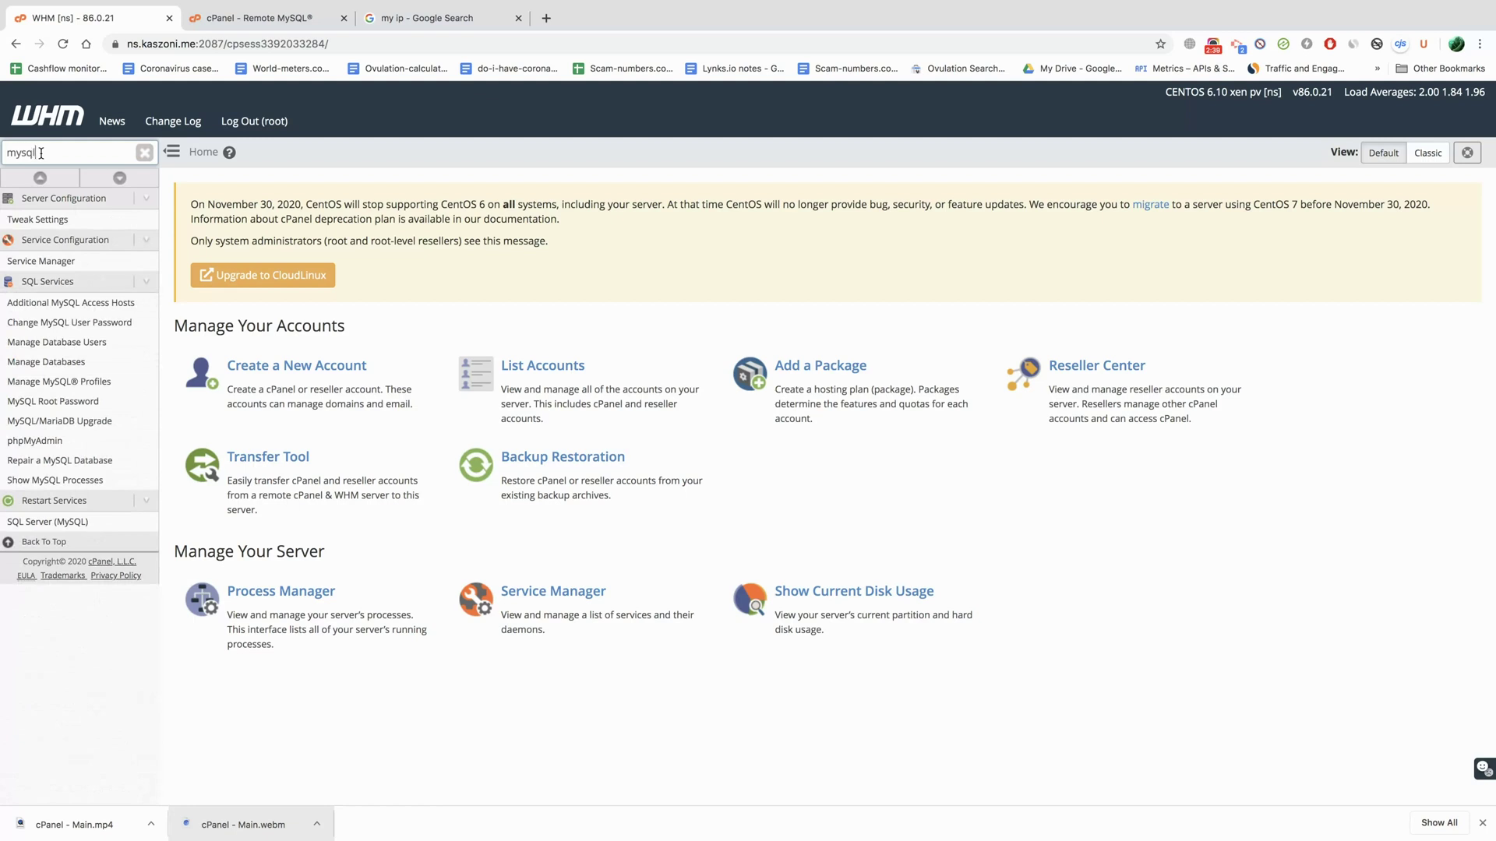
pyautogui.click(62, 306)
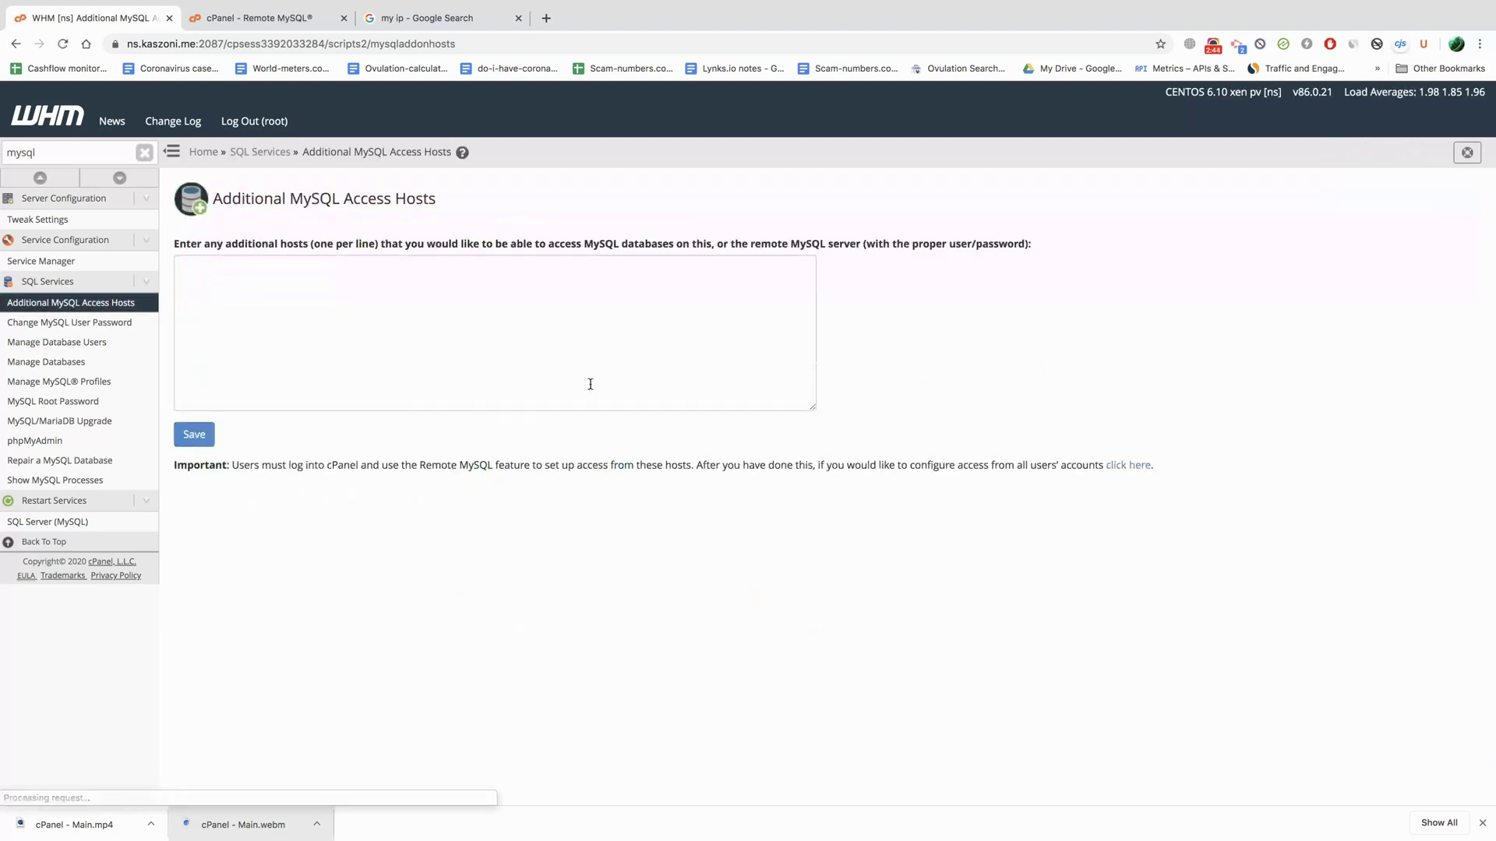
pyautogui.click(201, 273)
pyautogui.hotkey('ctrl', 'v')
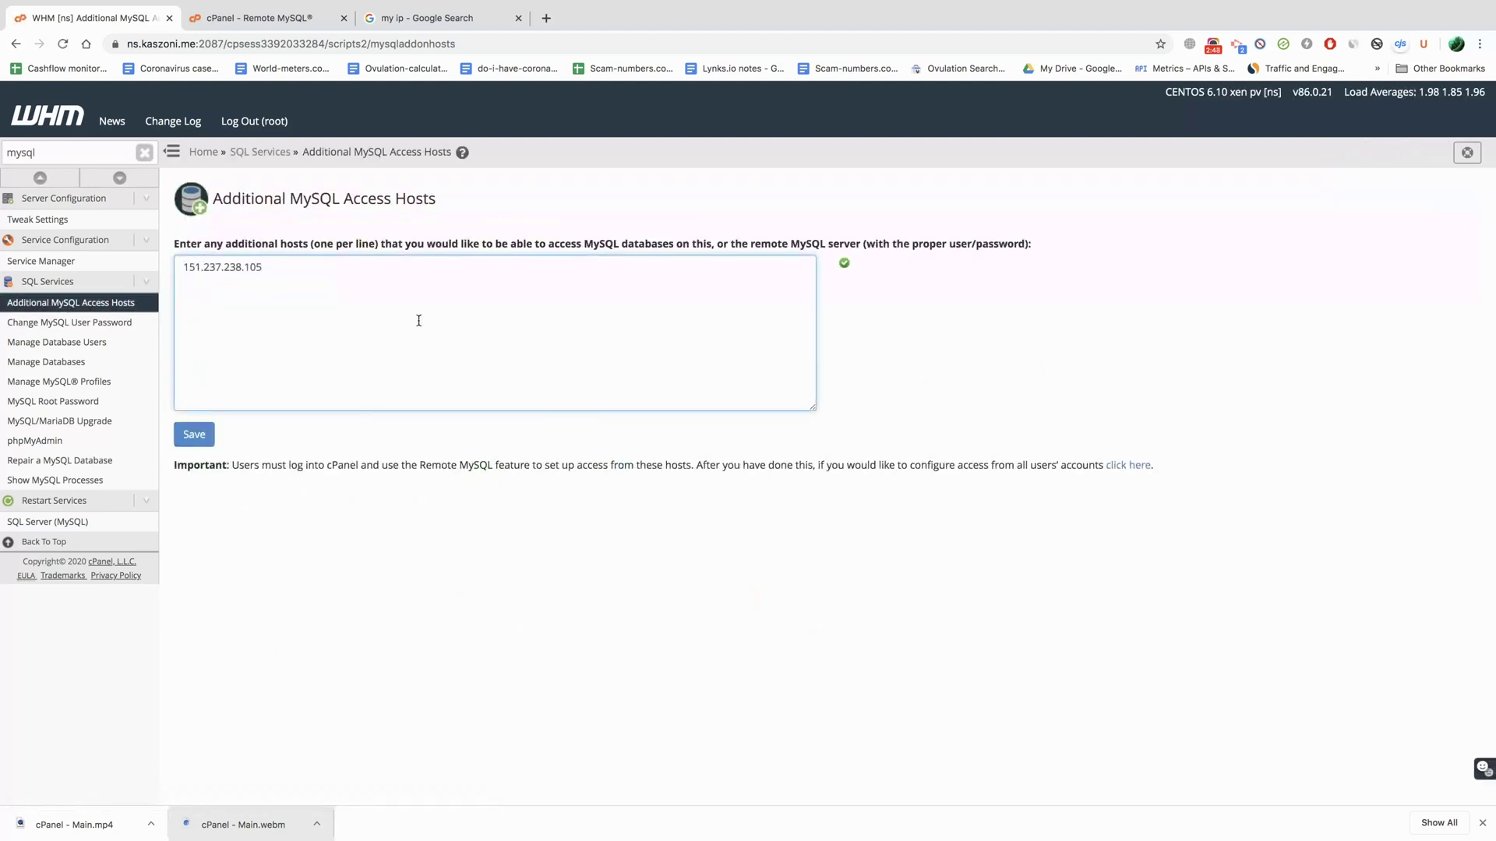
pyautogui.click(210, 435)
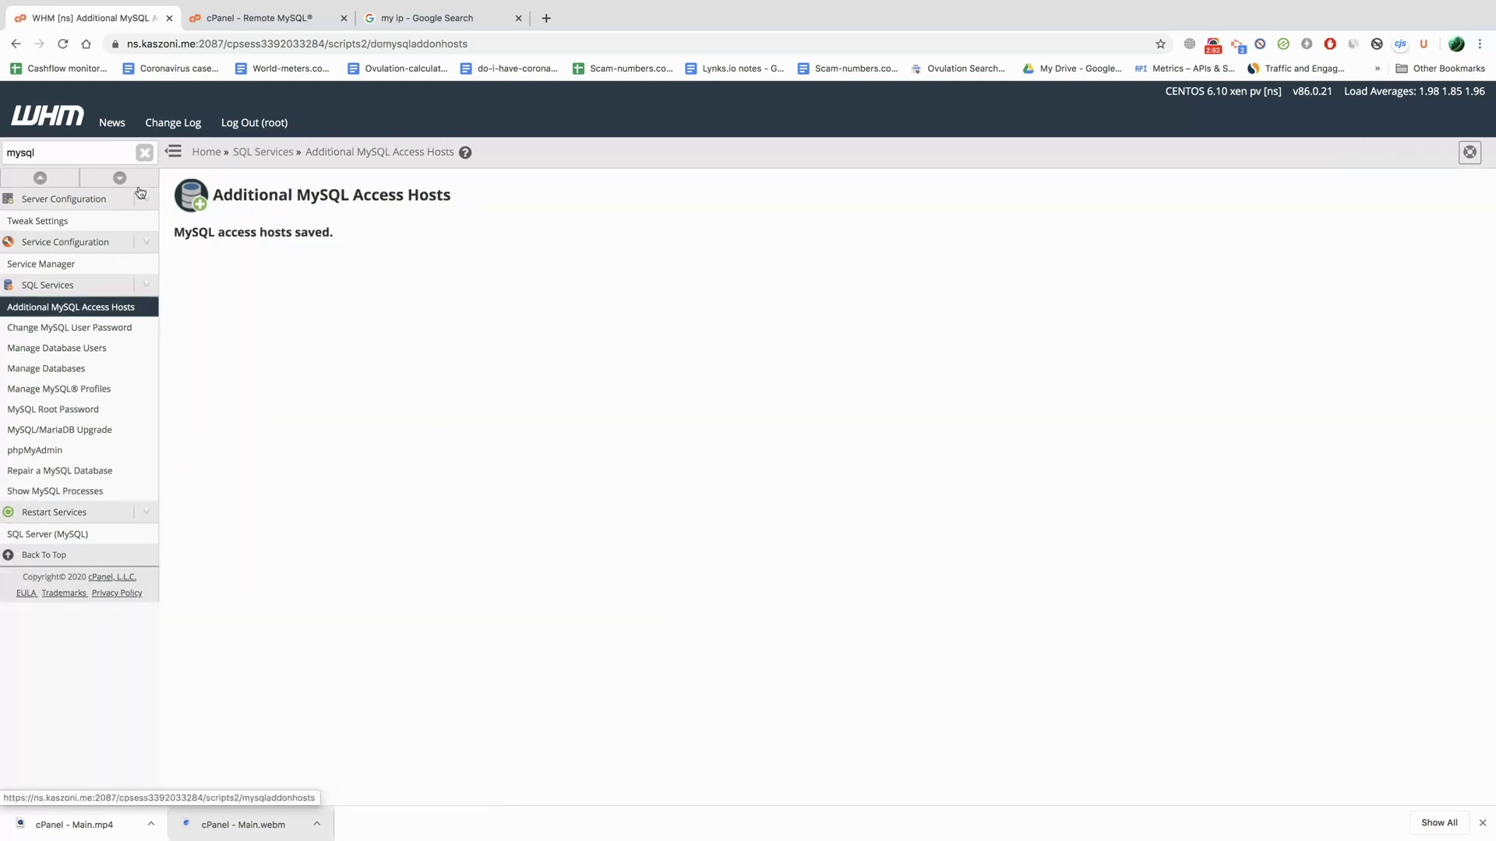
# - Reopen Additional MySQL Access Hosts and update MySQL access for all users' accounts
pyautogui.click(64, 307)
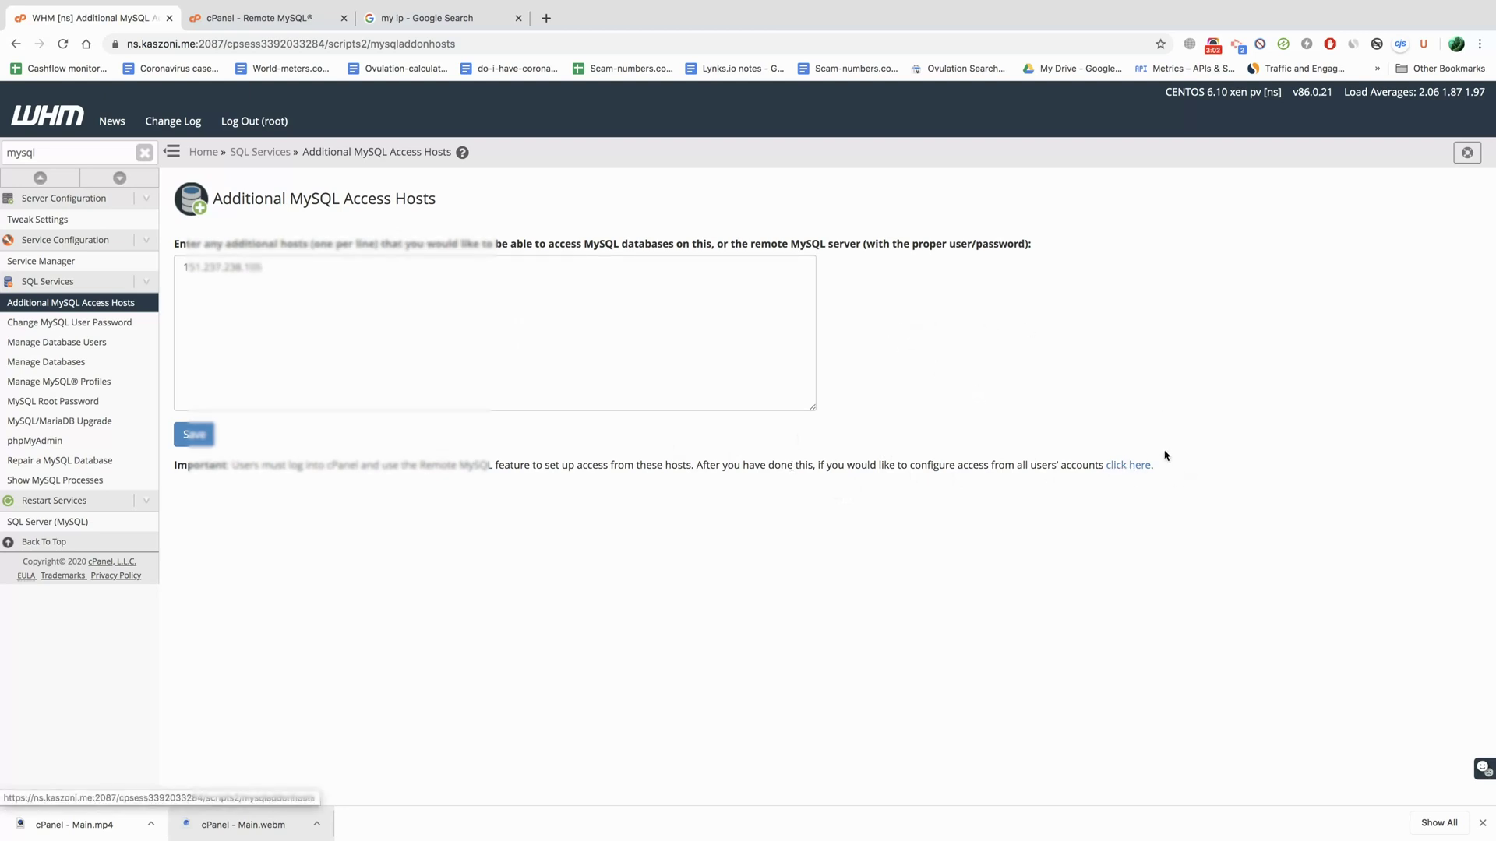
pyautogui.click(1128, 466)
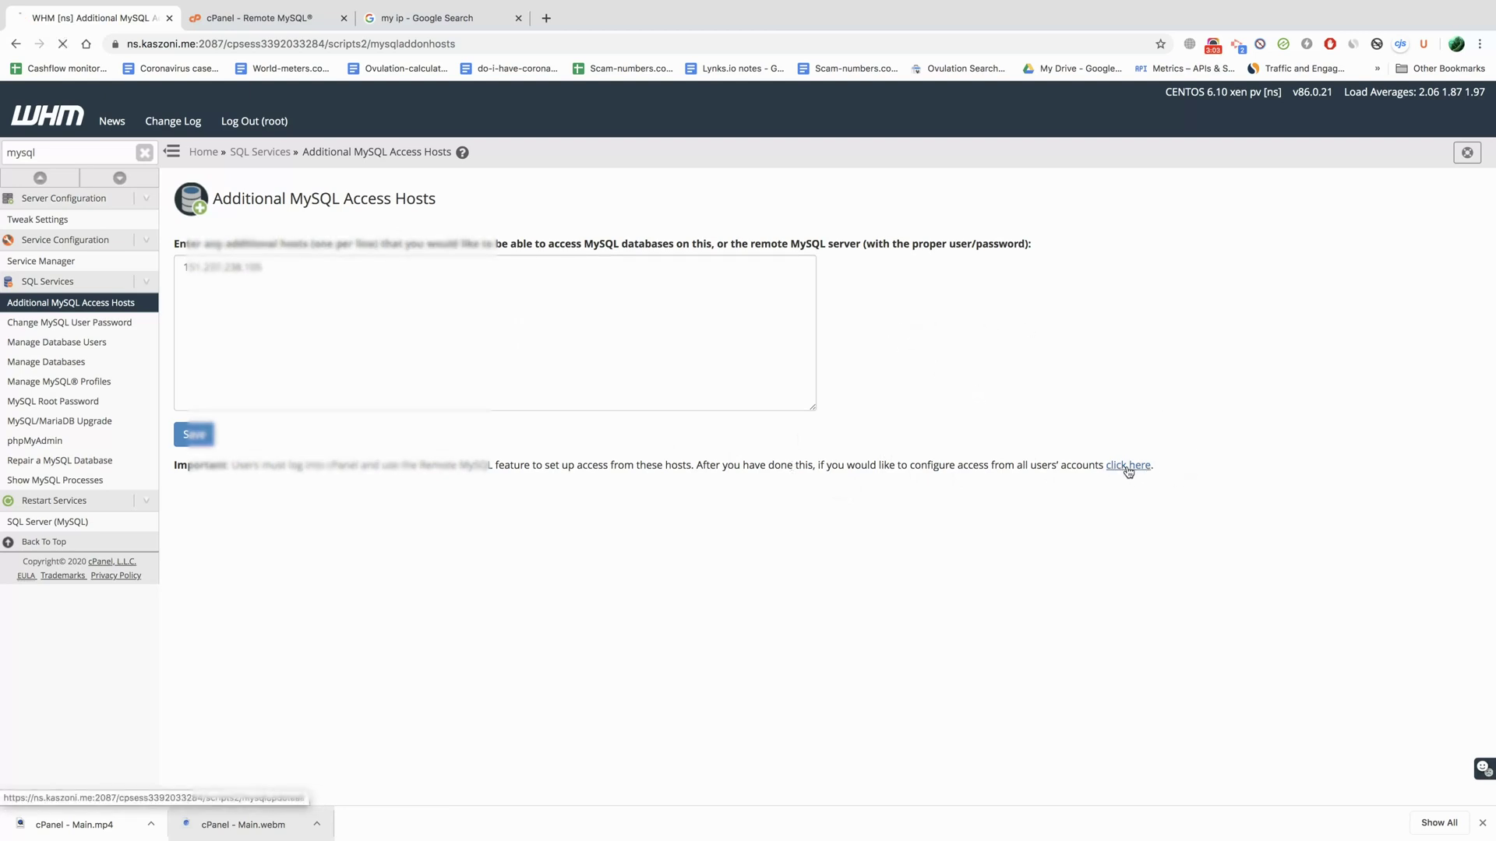